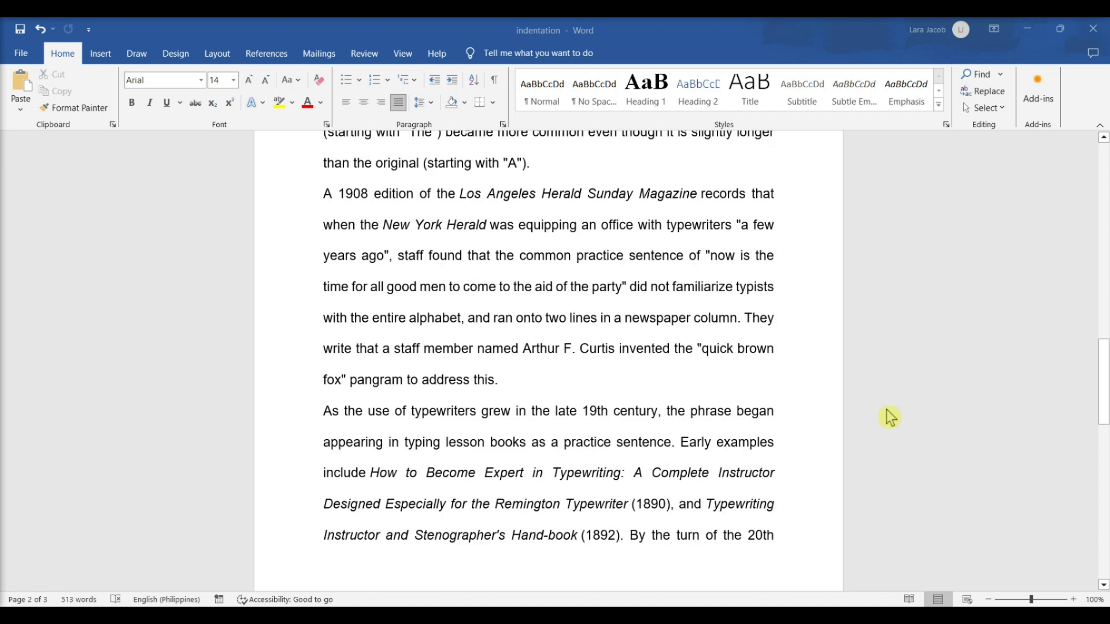
Step: Apply the Normal style to the 'A 1908' paragraph
{"action": "left_click", "coordinate": [366, 284]}
{"action": "left_click", "coordinate": [325, 197]}
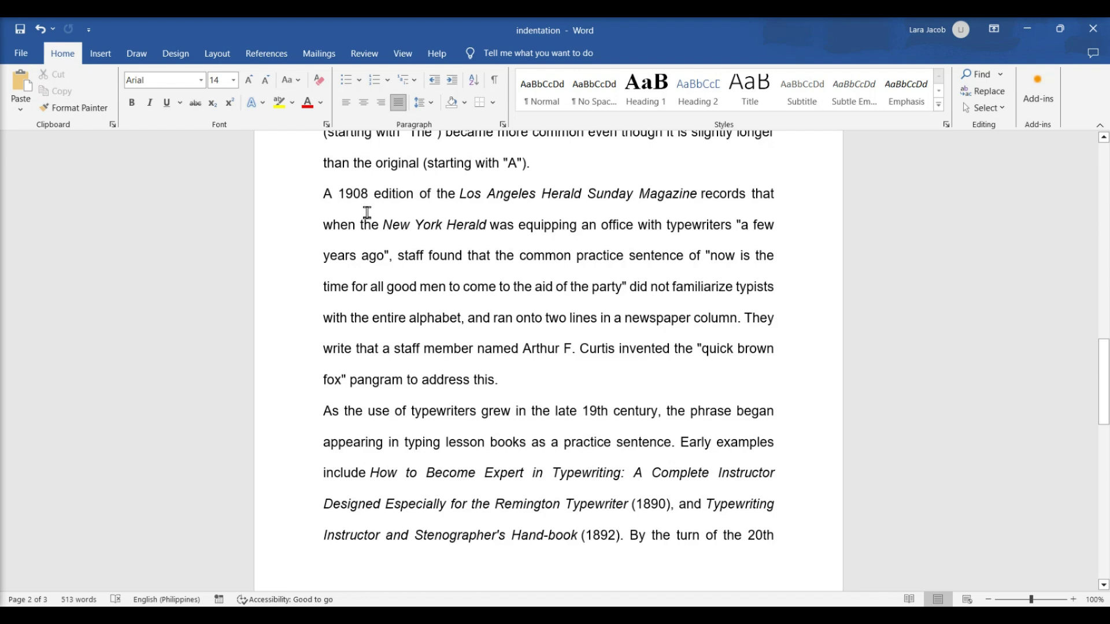
{"action": "left_click", "coordinate": [546, 103]}
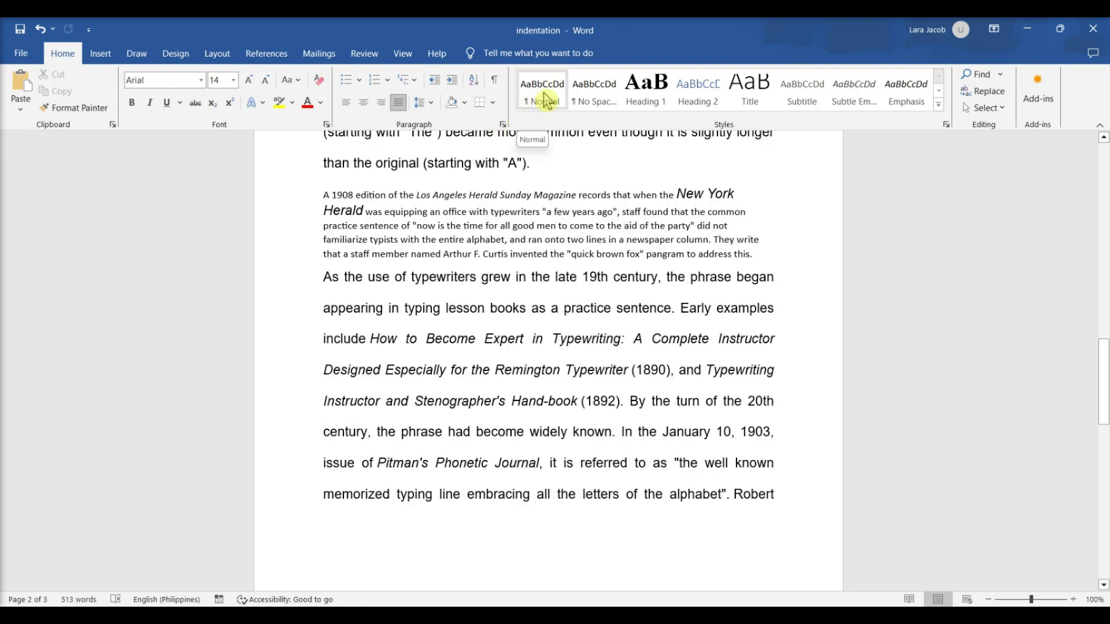
Step: Bring up Modify Style for the Normal style and its Format options
{"action": "right_click", "coordinate": [546, 103]}
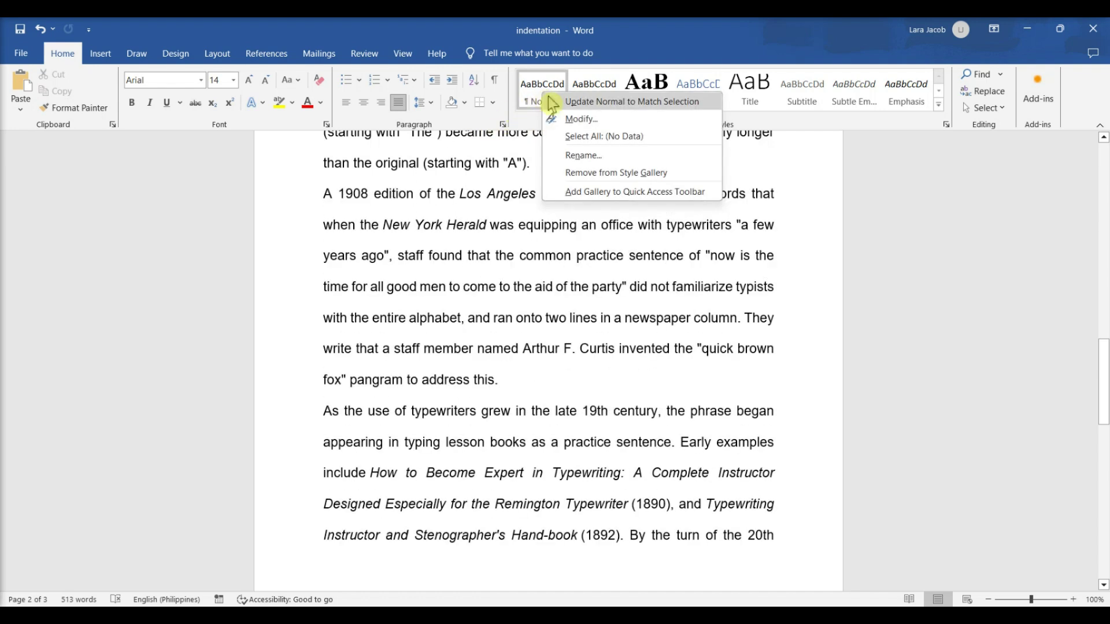
{"action": "left_click", "coordinate": [574, 122]}
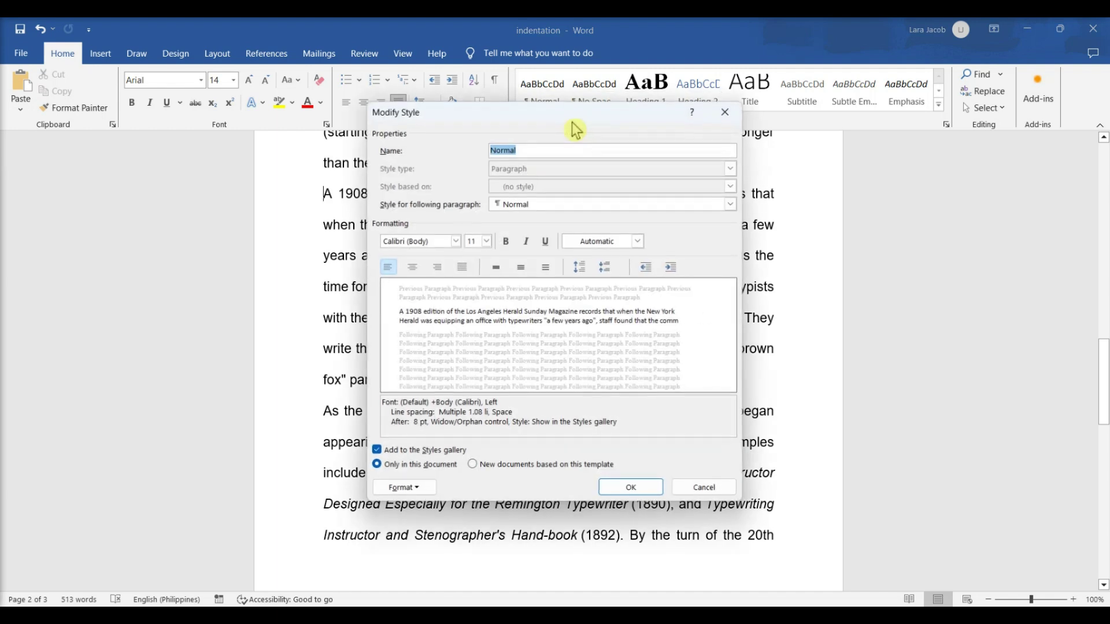
{"action": "left_click", "coordinate": [407, 489]}
Step: Give Normal a 1.5 cm first-line indent with 0.5 cm left and right indents
{"action": "left_click", "coordinate": [429, 355]}
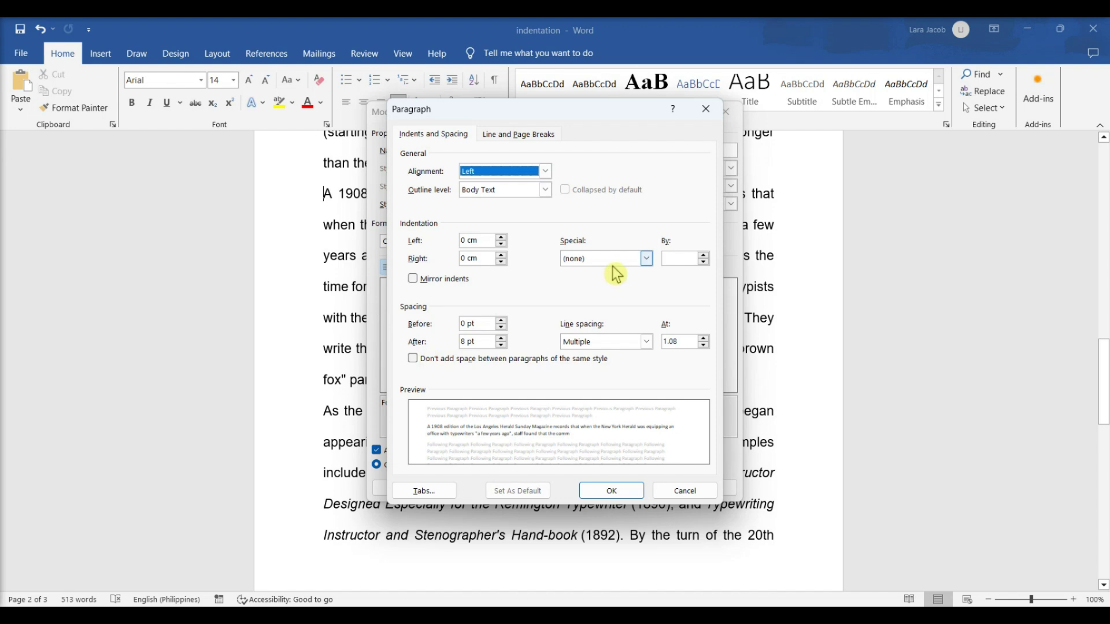
{"action": "left_click", "coordinate": [646, 259]}
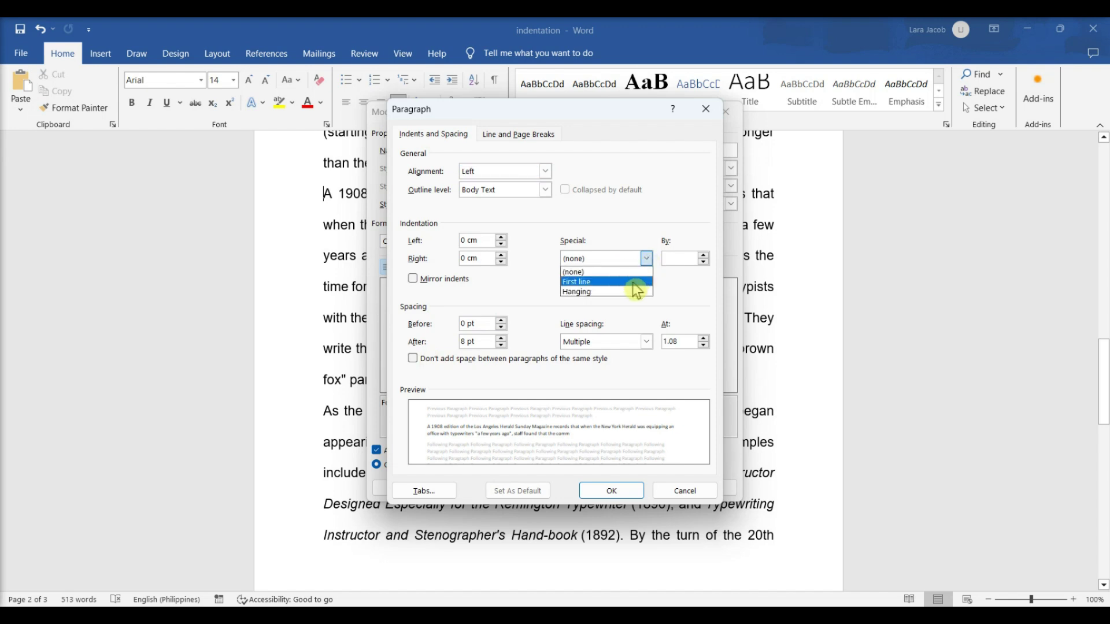
{"action": "left_click", "coordinate": [636, 281]}
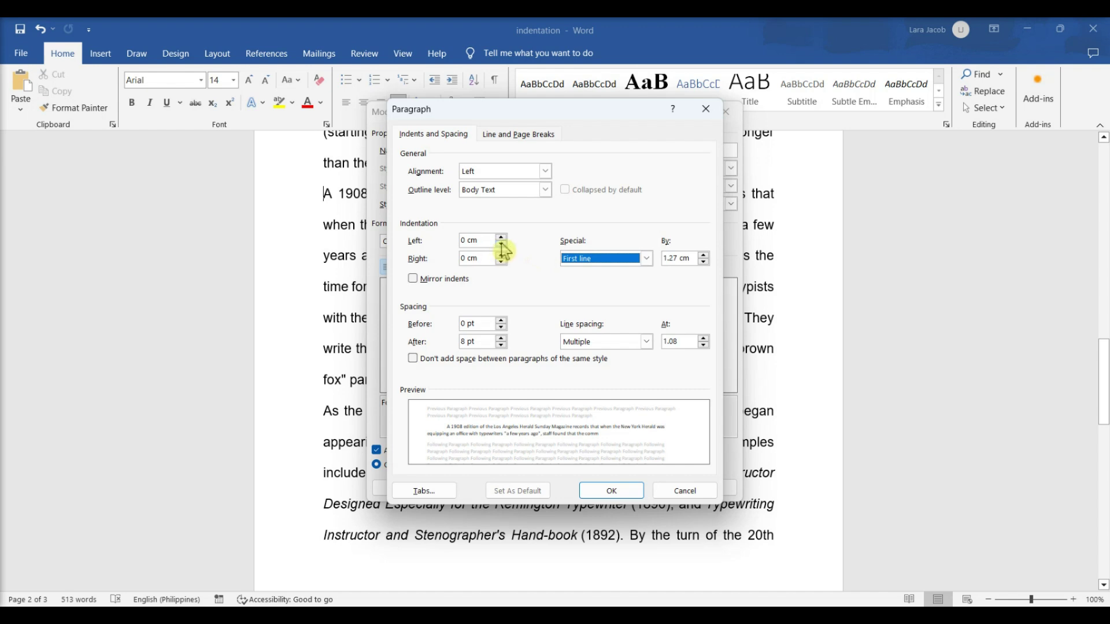
{"action": "left_click", "coordinate": [501, 237]}
{"action": "left_click", "coordinate": [501, 238]}
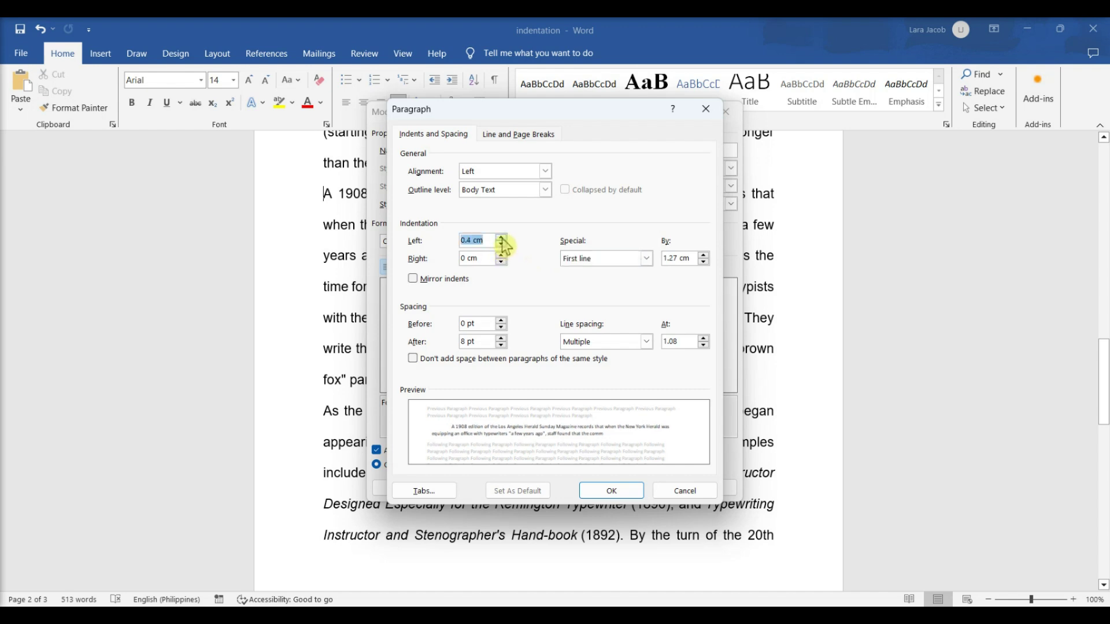
{"action": "left_click", "coordinate": [502, 255]}
{"action": "left_click", "coordinate": [501, 257]}
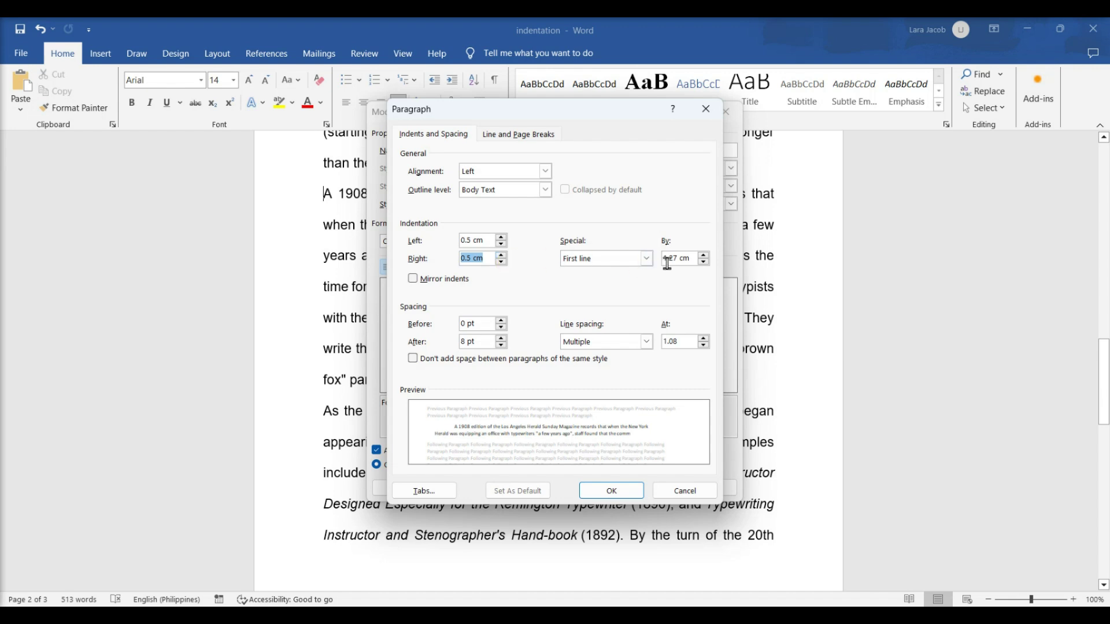
{"action": "left_click", "coordinate": [703, 263]}
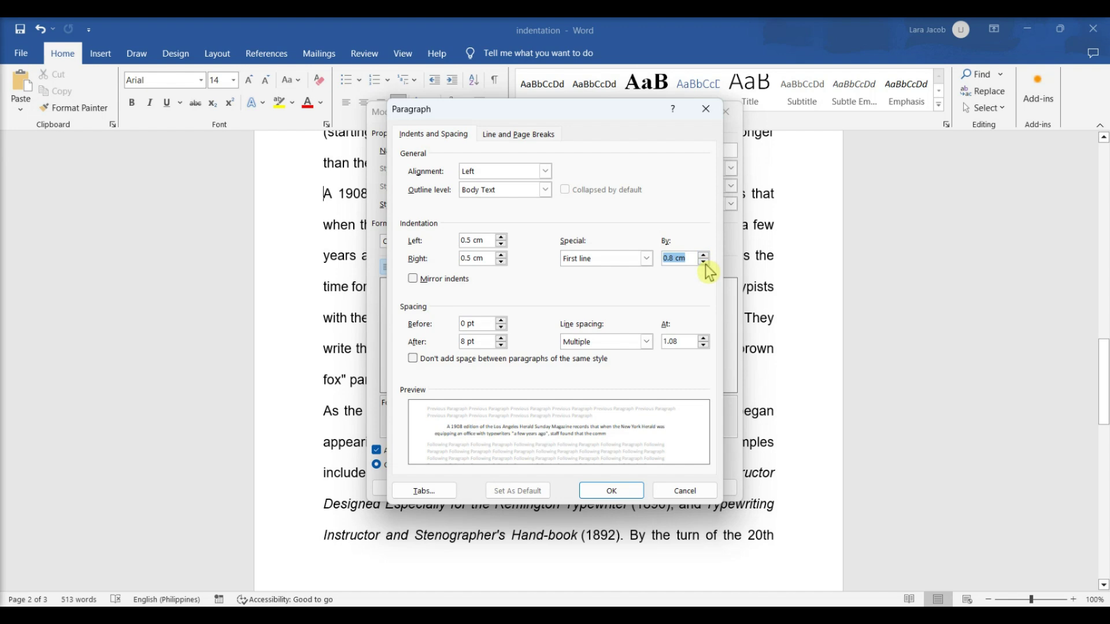
{"action": "left_click", "coordinate": [702, 254]}
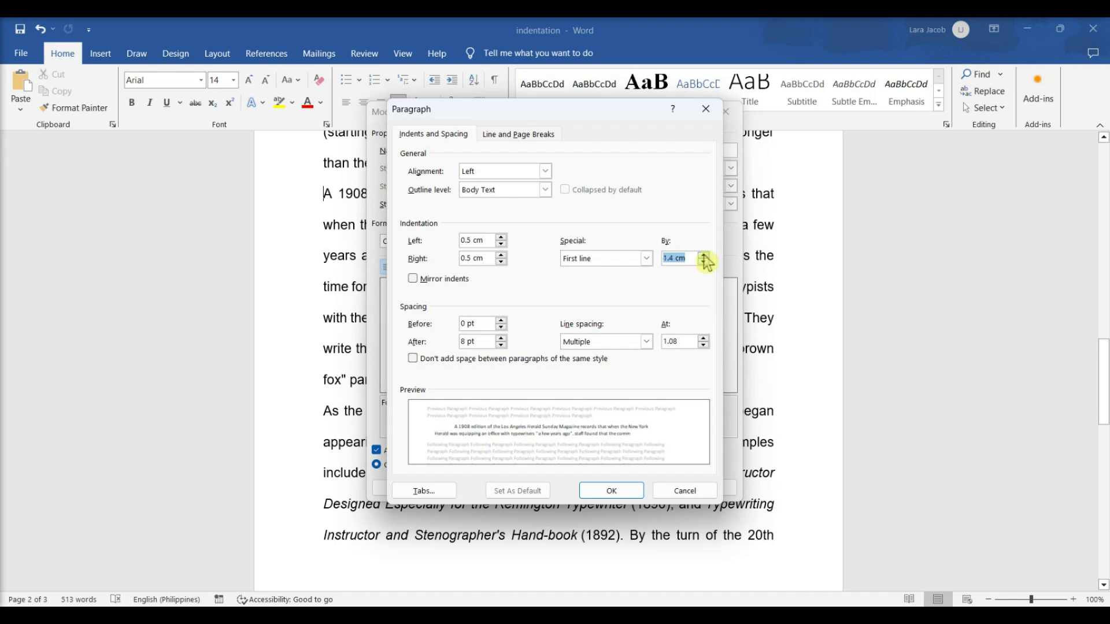
{"action": "left_click", "coordinate": [703, 254]}
Step: Confirm the indents and apply the Normal style change to new documents based on this template
{"action": "left_click", "coordinate": [612, 492]}
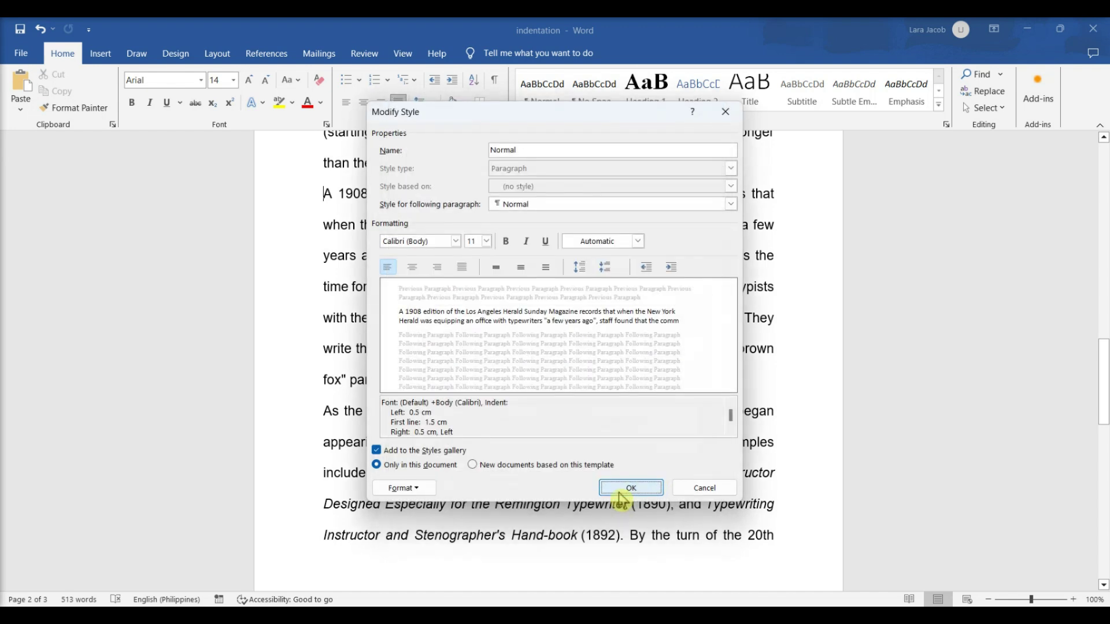
{"action": "left_click", "coordinate": [472, 466]}
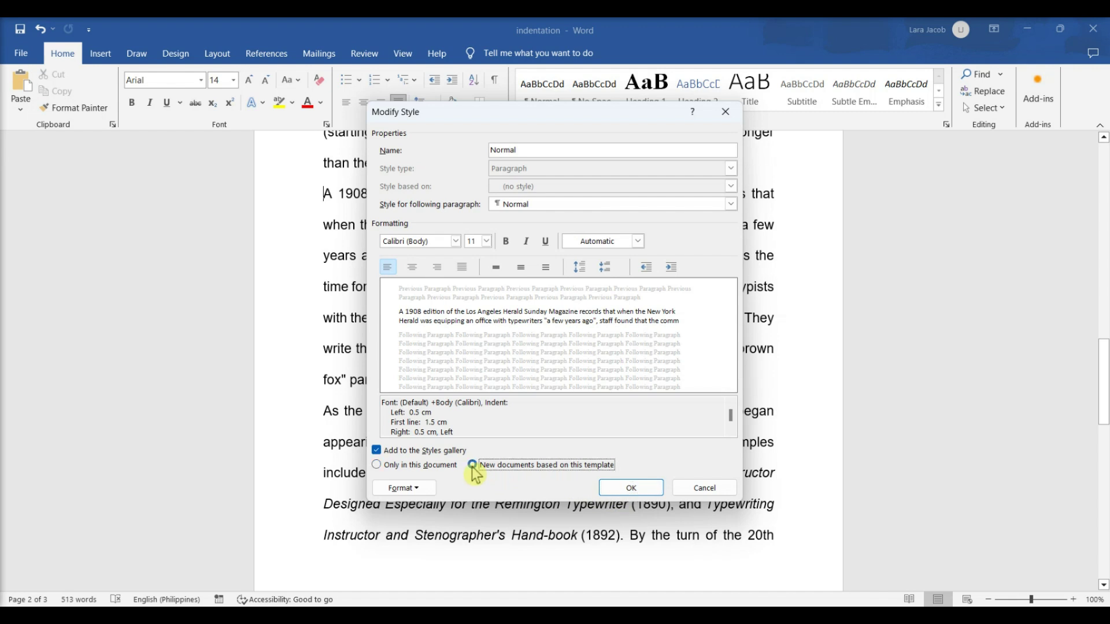